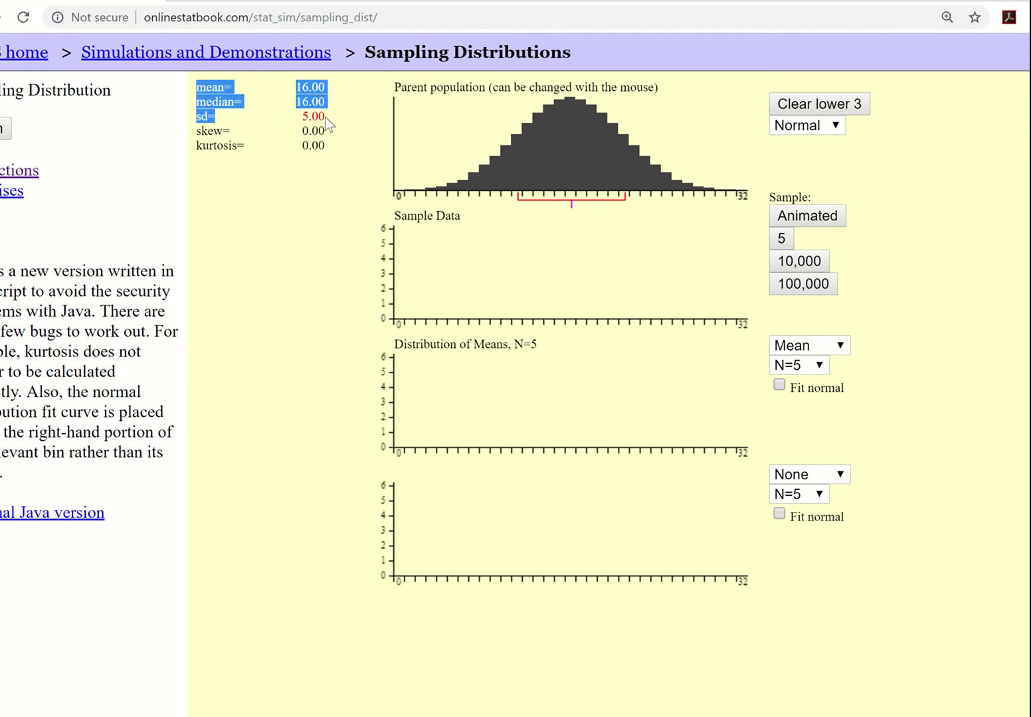
Step: Handwrite "Population Data (all of the data)" beside Parent Population on the statistics worksheet
{"action": "left_click", "coordinate": [320, 117]}
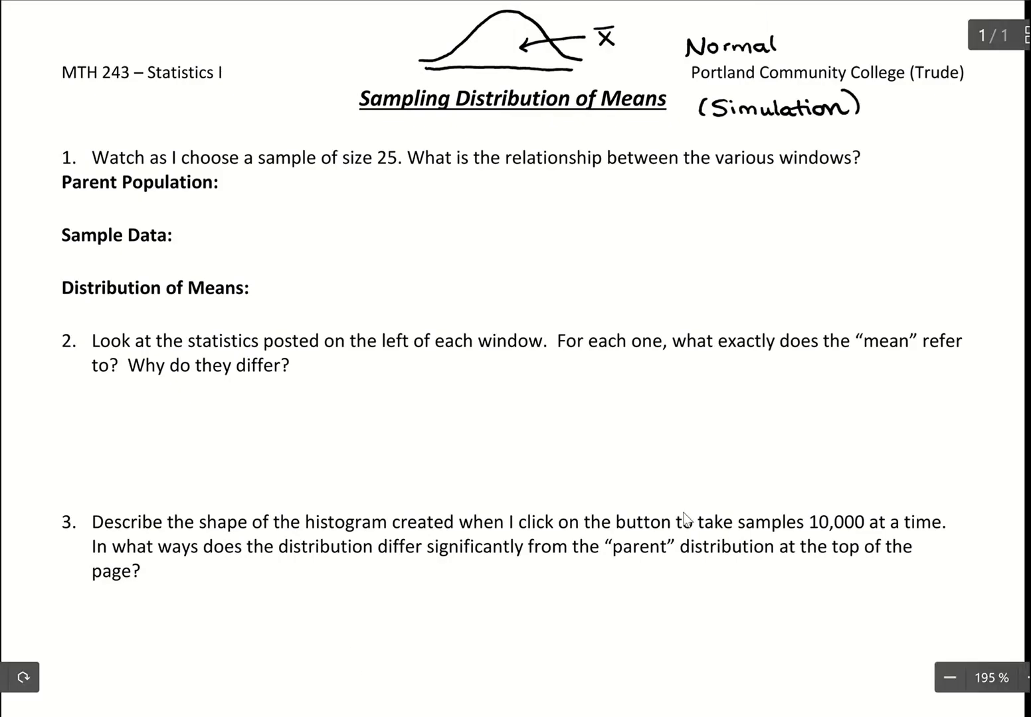
{"action": "mouse_move", "coordinate": [251, 174]}
{"action": "left_mouse_down"}
{"action": "mouse_move", "coordinate": [337, 188]}
{"action": "mouse_move", "coordinate": [344, 174]}
{"action": "mouse_move", "coordinate": [355, 187]}
{"action": "mouse_move", "coordinate": [445, 187]}
{"action": "left_mouse_up"}
{"action": "left_click_drag", "start_coordinate": [438, 183], "coordinate": [541, 190]}
{"action": "mouse_move", "coordinate": [552, 173]}
{"action": "left_mouse_down"}
{"action": "mouse_move", "coordinate": [554, 190]}
{"action": "mouse_move", "coordinate": [579, 188]}
{"action": "left_mouse_up"}
{"action": "mouse_move", "coordinate": [606, 172]}
{"action": "left_mouse_down"}
{"action": "mouse_move", "coordinate": [604, 188]}
{"action": "mouse_move", "coordinate": [604, 178]}
{"action": "left_mouse_up"}
{"action": "mouse_move", "coordinate": [609, 172]}
{"action": "left_mouse_down"}
{"action": "mouse_move", "coordinate": [623, 186]}
{"action": "mouse_move", "coordinate": [653, 188]}
{"action": "left_mouse_up"}
{"action": "left_click_drag", "start_coordinate": [666, 170], "coordinate": [667, 186]}
{"action": "left_click_drag", "start_coordinate": [683, 178], "coordinate": [698, 186]}
{"action": "mouse_move", "coordinate": [688, 177]}
{"action": "left_mouse_down"}
{"action": "mouse_move", "coordinate": [722, 183]}
{"action": "mouse_move", "coordinate": [721, 169]}
{"action": "mouse_move", "coordinate": [734, 189]}
{"action": "left_mouse_up"}
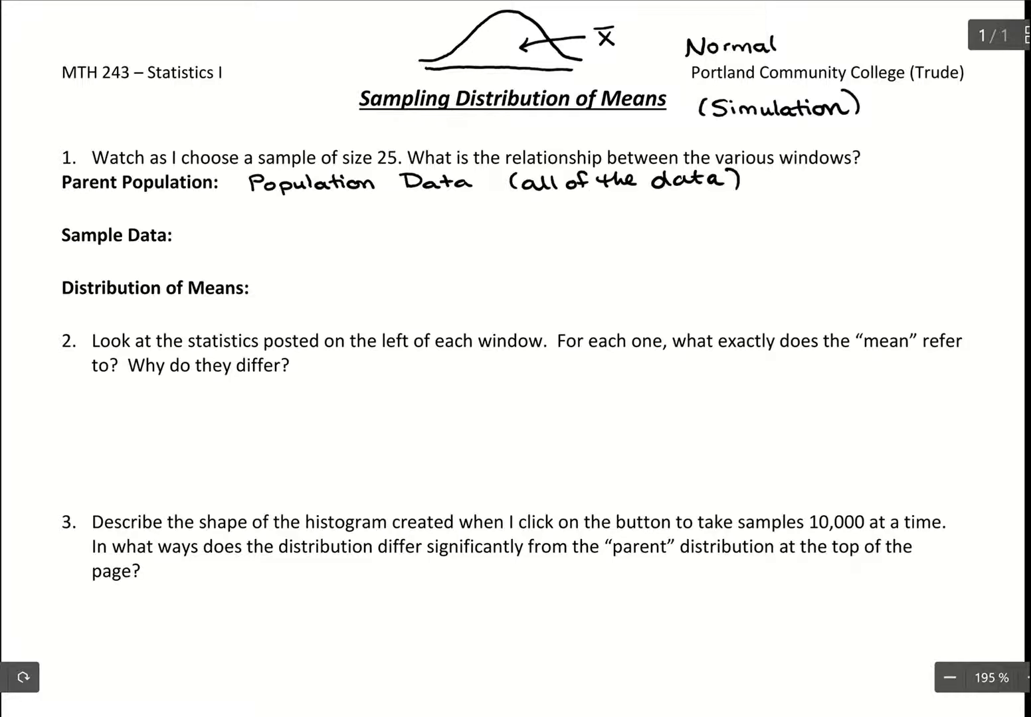
Step: Switch to the sampling simulation in the browser, set the Distribution of Means sample size to N=25 and run one animated sample
{"action": "key", "text": "alt+Tab"}
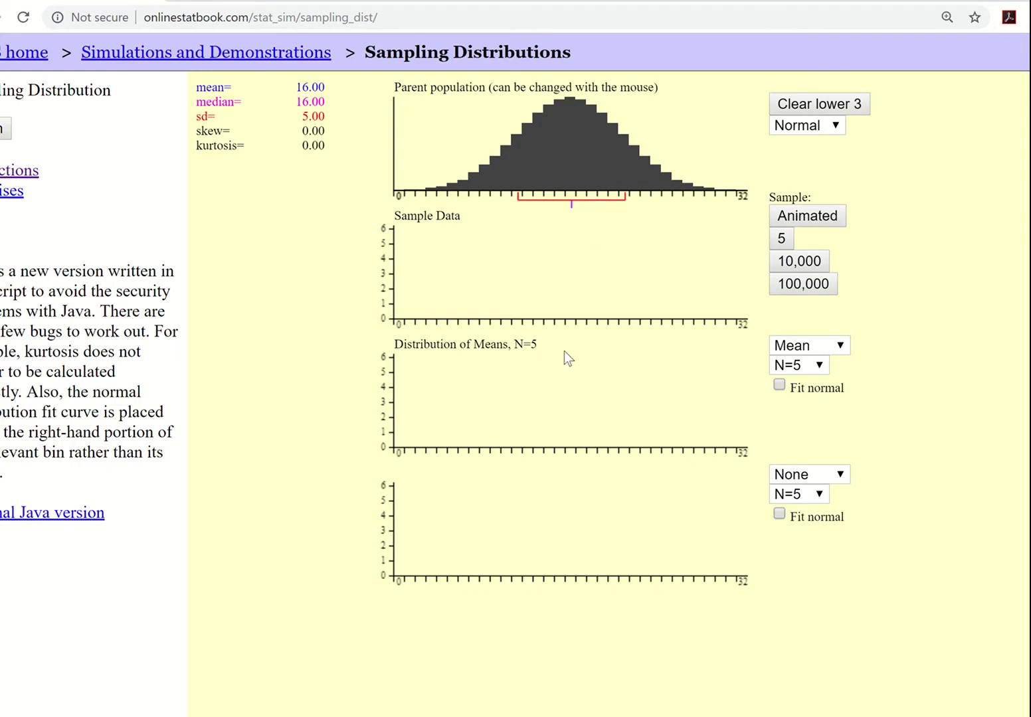
{"action": "left_click", "coordinate": [811, 369]}
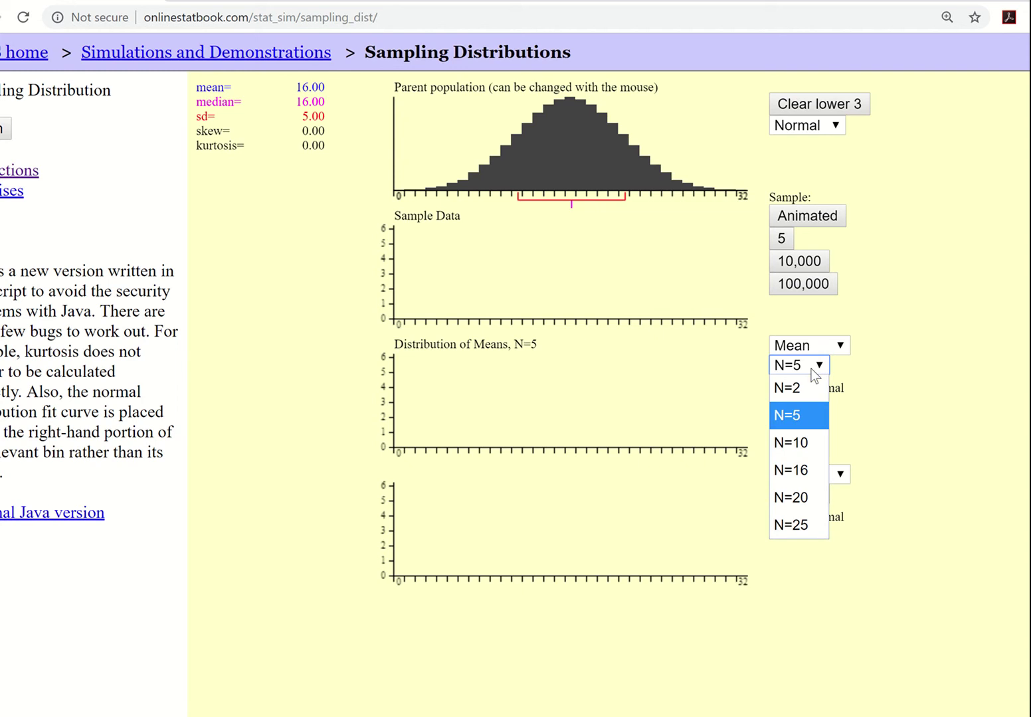
{"action": "left_click", "coordinate": [809, 522]}
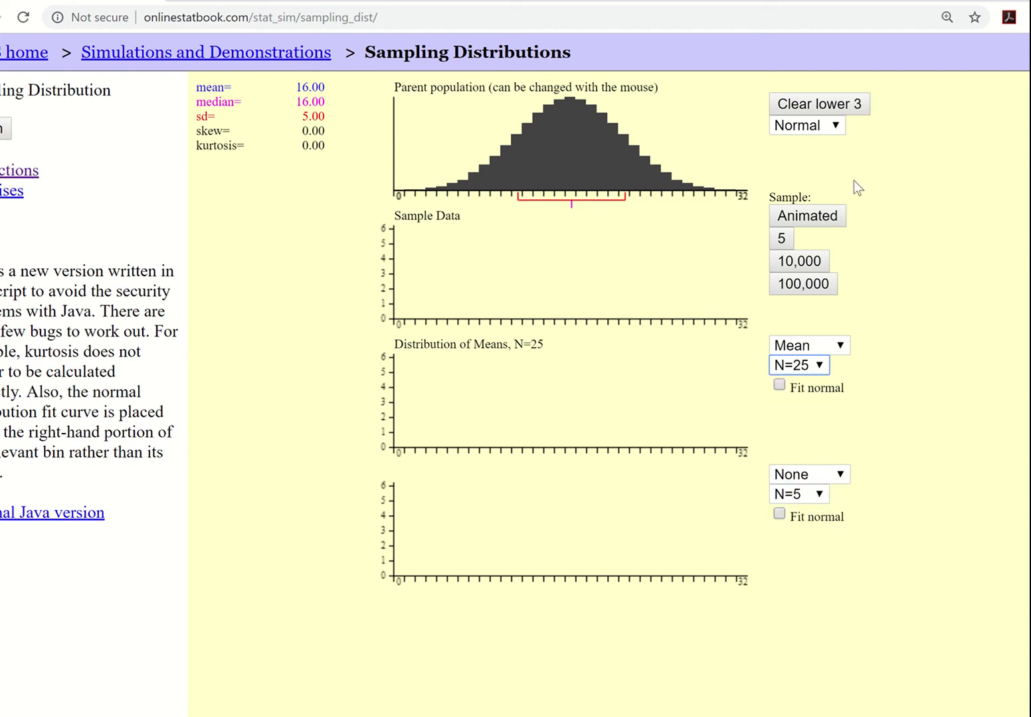
{"action": "left_click", "coordinate": [835, 219]}
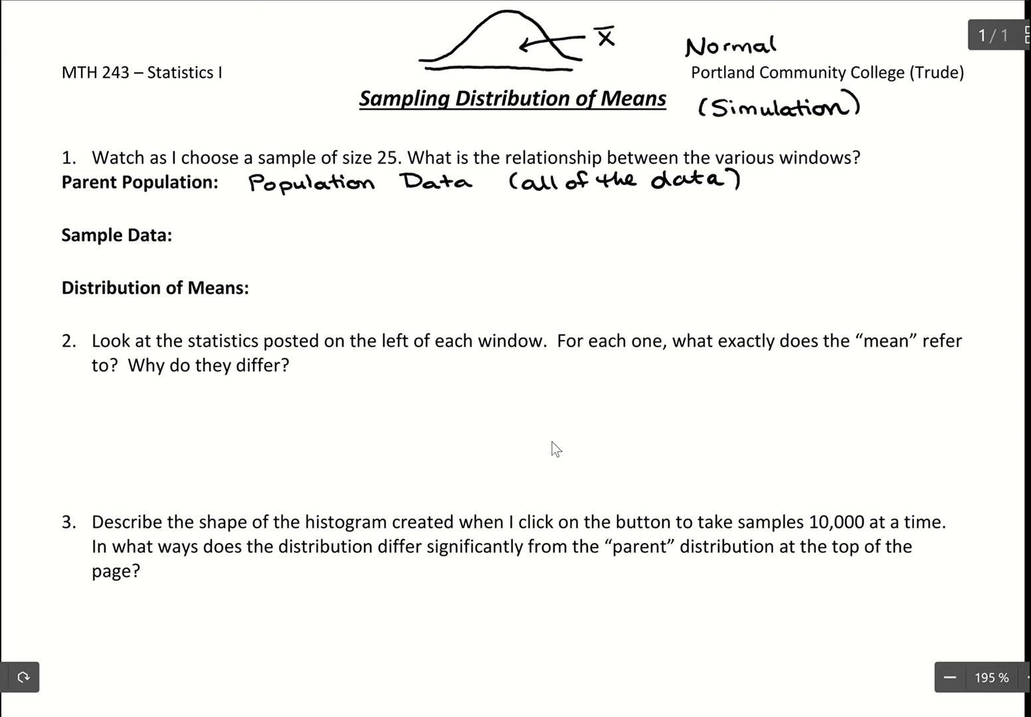
Step: Handwrite "1 Random sample from the population (using n=25)" beside Sample Data on the worksheet
{"action": "mouse_move", "coordinate": [244, 224]}
{"action": "left_mouse_down"}
{"action": "mouse_move", "coordinate": [272, 242]}
{"action": "mouse_move", "coordinate": [433, 237]}
{"action": "left_mouse_up"}
{"action": "mouse_move", "coordinate": [436, 225]}
{"action": "left_mouse_down"}
{"action": "mouse_move", "coordinate": [638, 234]}
{"action": "mouse_move", "coordinate": [634, 245]}
{"action": "mouse_move", "coordinate": [666, 232]}
{"action": "mouse_move", "coordinate": [760, 241]}
{"action": "mouse_move", "coordinate": [794, 232]}
{"action": "mouse_move", "coordinate": [824, 238]}
{"action": "mouse_move", "coordinate": [818, 248]}
{"action": "mouse_move", "coordinate": [900, 233]}
{"action": "left_mouse_up"}
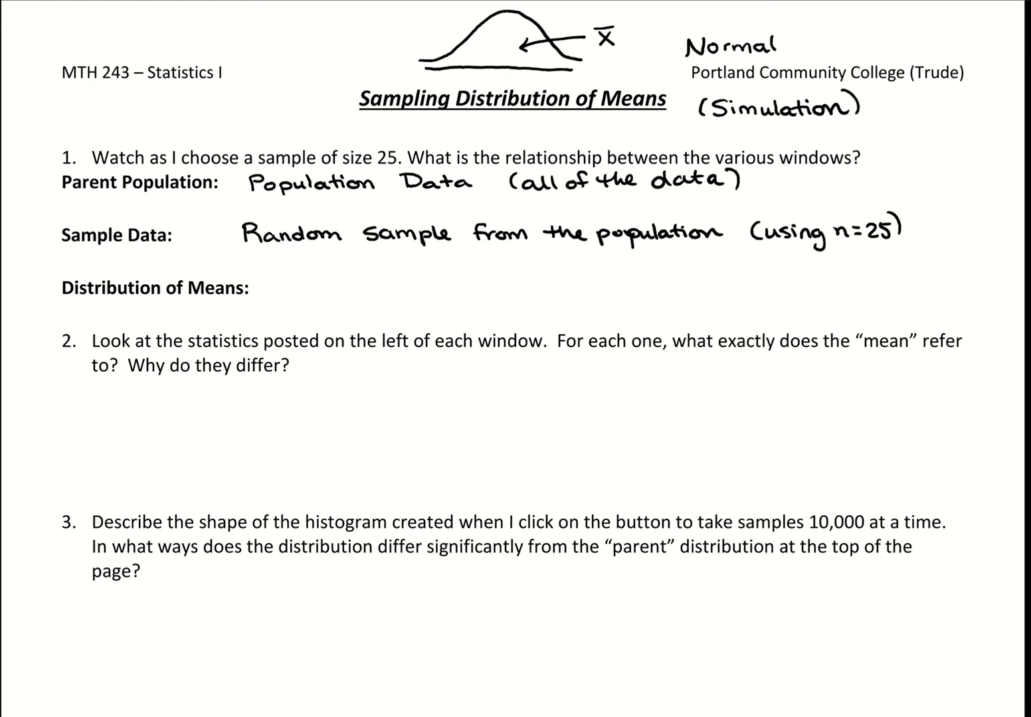
{"action": "left_click_drag", "start_coordinate": [217, 229], "coordinate": [220, 250]}
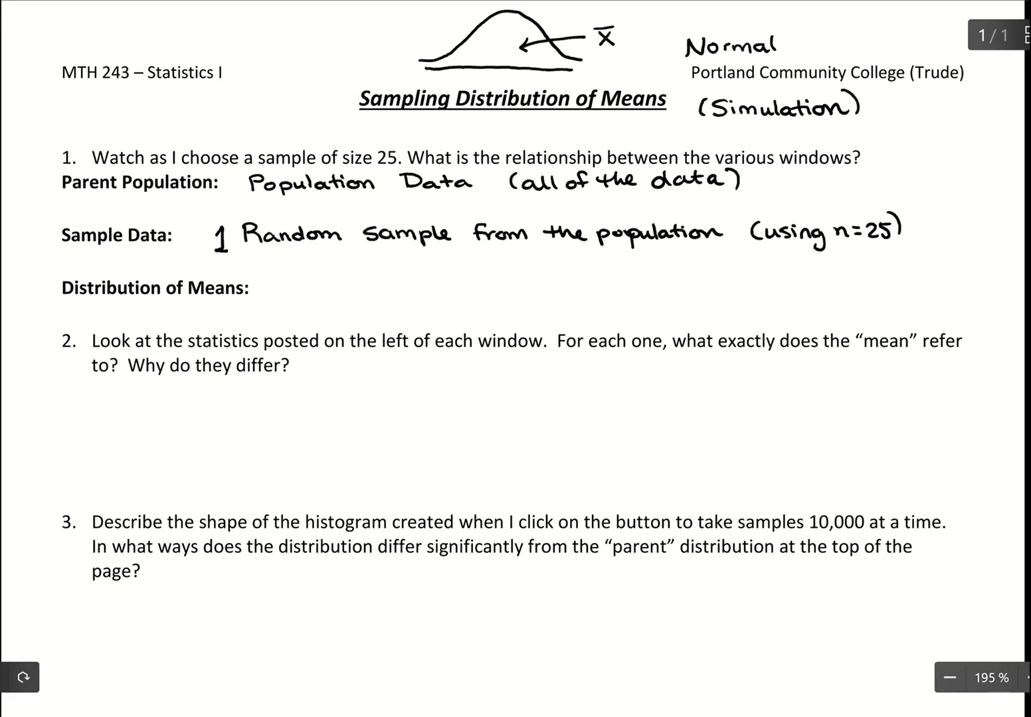
Step: Switch back to the browser simulation and draw another animated sample of size 25
{"action": "key", "text": "alt+Tab"}
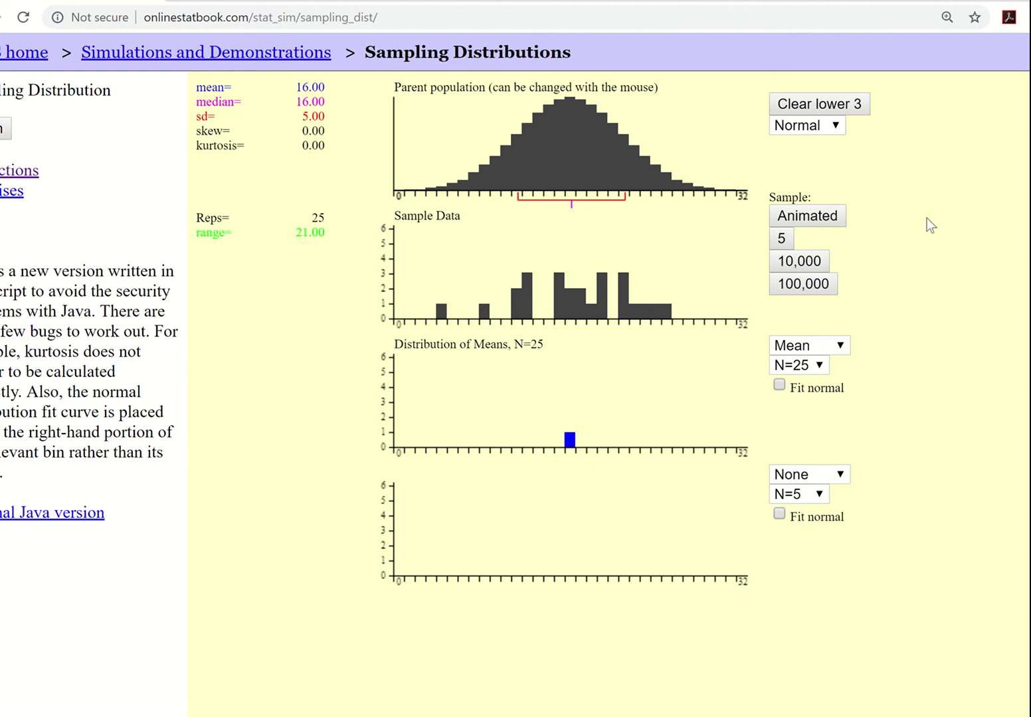
{"action": "left_click", "coordinate": [820, 218]}
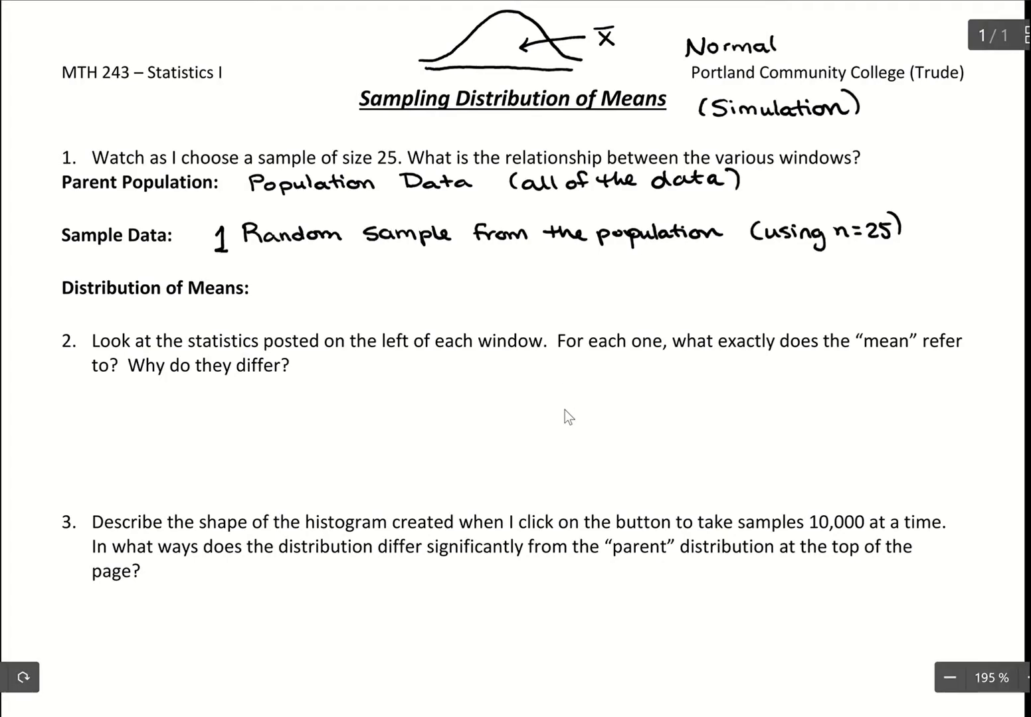
Step: Handwrite "Collecting sample means (x̄) from n=25" beside Distribution of Means on the worksheet
{"action": "mouse_move", "coordinate": [301, 279]}
{"action": "left_mouse_down"}
{"action": "mouse_move", "coordinate": [302, 297]}
{"action": "mouse_move", "coordinate": [311, 289]}
{"action": "left_mouse_up"}
{"action": "left_click_drag", "start_coordinate": [321, 279], "coordinate": [326, 297]}
{"action": "left_click_drag", "start_coordinate": [333, 289], "coordinate": [343, 297]}
{"action": "left_click_drag", "start_coordinate": [351, 288], "coordinate": [360, 297]}
{"action": "mouse_move", "coordinate": [353, 289]}
{"action": "left_mouse_down"}
{"action": "mouse_move", "coordinate": [396, 288]}
{"action": "mouse_move", "coordinate": [389, 312]}
{"action": "left_mouse_up"}
{"action": "left_click_drag", "start_coordinate": [437, 280], "coordinate": [426, 297]}
{"action": "left_click_drag", "start_coordinate": [452, 283], "coordinate": [454, 294]}
{"action": "mouse_move", "coordinate": [463, 280]}
{"action": "left_mouse_down"}
{"action": "mouse_move", "coordinate": [481, 295]}
{"action": "mouse_move", "coordinate": [499, 282]}
{"action": "mouse_move", "coordinate": [514, 295]}
{"action": "mouse_move", "coordinate": [571, 295]}
{"action": "mouse_move", "coordinate": [620, 293]}
{"action": "mouse_move", "coordinate": [648, 275]}
{"action": "mouse_move", "coordinate": [647, 287]}
{"action": "mouse_move", "coordinate": [669, 297]}
{"action": "left_mouse_up"}
{"action": "mouse_move", "coordinate": [668, 282]}
{"action": "left_mouse_down"}
{"action": "mouse_move", "coordinate": [657, 297]}
{"action": "mouse_move", "coordinate": [669, 276]}
{"action": "mouse_move", "coordinate": [677, 296]}
{"action": "left_mouse_up"}
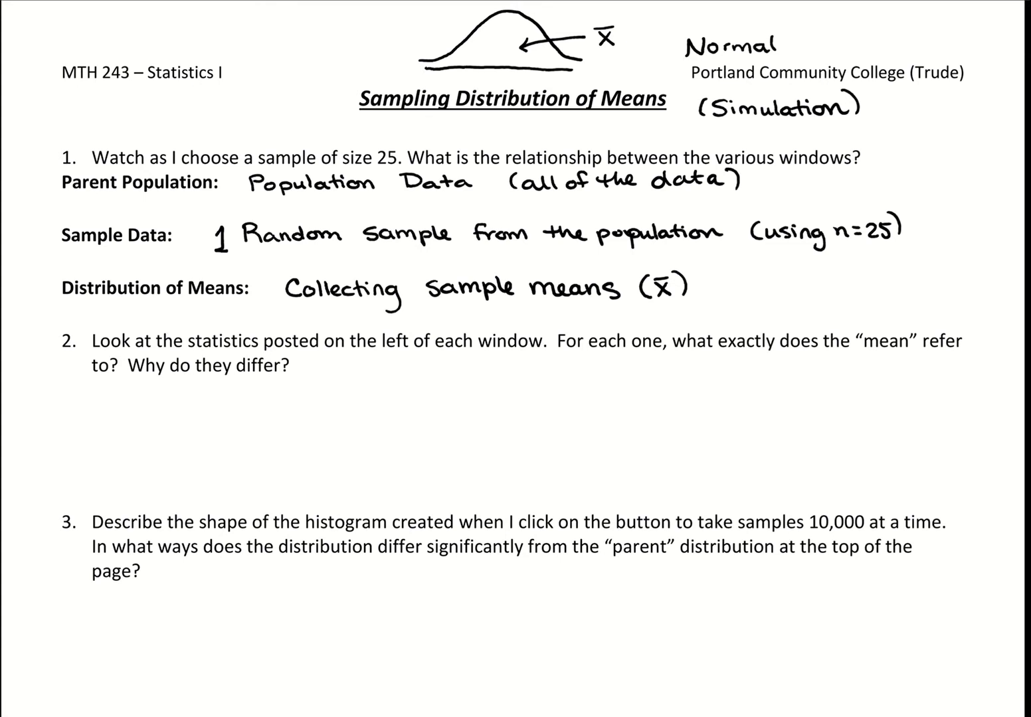
{"action": "left_click_drag", "start_coordinate": [483, 305], "coordinate": [532, 322]}
{"action": "left_click_drag", "start_coordinate": [551, 315], "coordinate": [609, 325]}
{"action": "left_click_drag", "start_coordinate": [603, 309], "coordinate": [612, 310]}
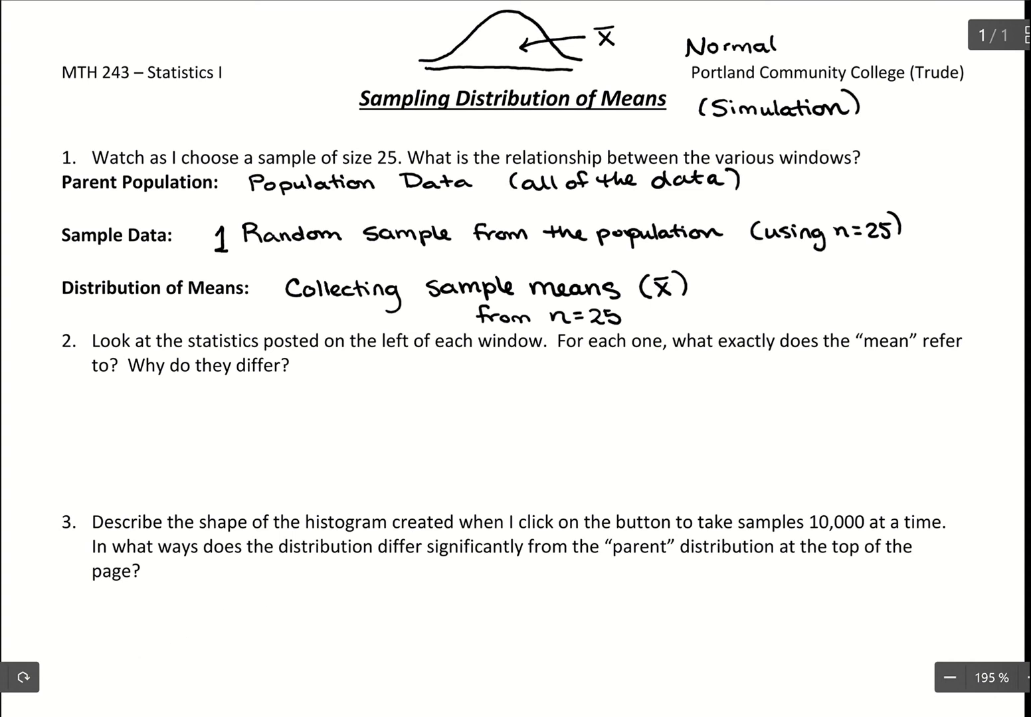
Step: Switch to the browser simulation and add one animated sample followed by batches of 5, 10,000 and 100,000 samples
{"action": "key", "text": "alt+Tab"}
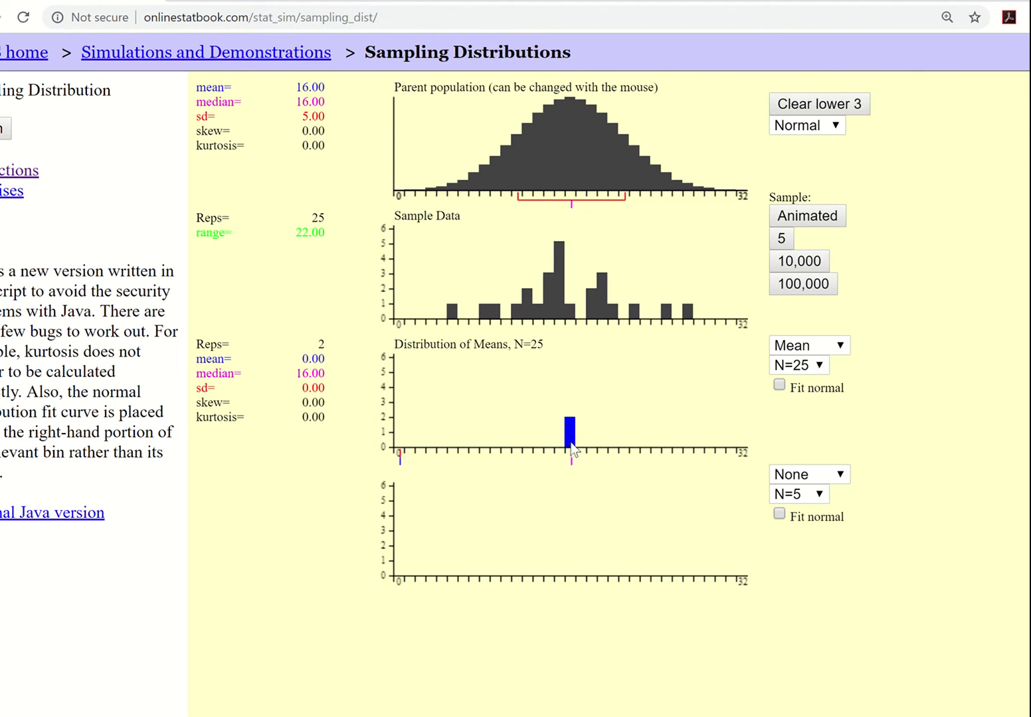
{"action": "left_click", "coordinate": [795, 220]}
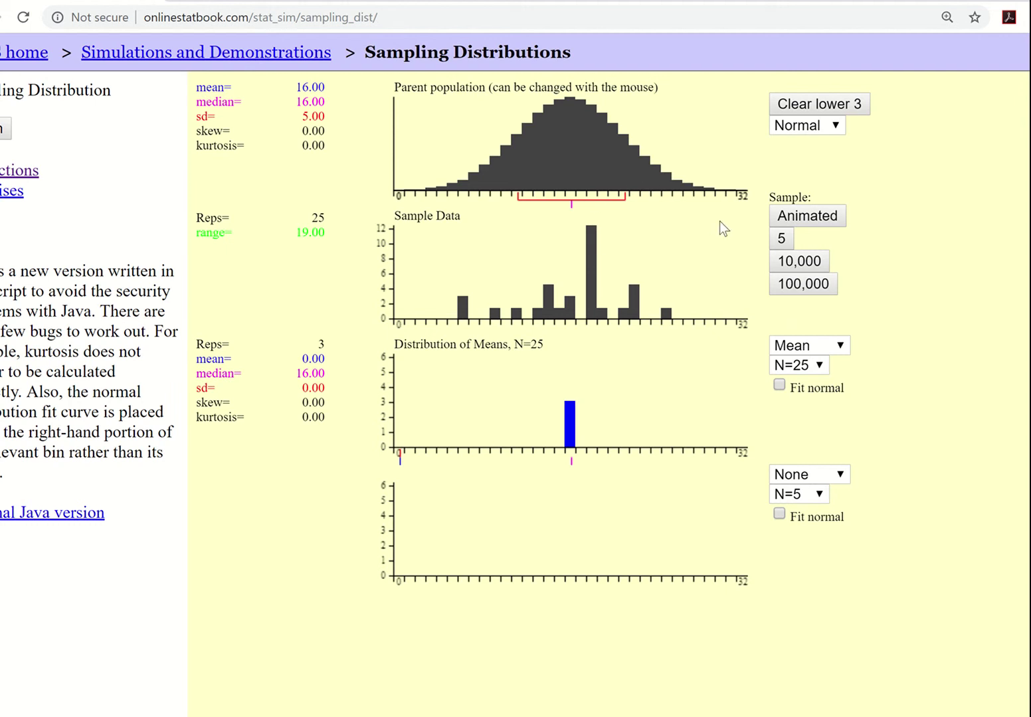
{"action": "left_click", "coordinate": [782, 240]}
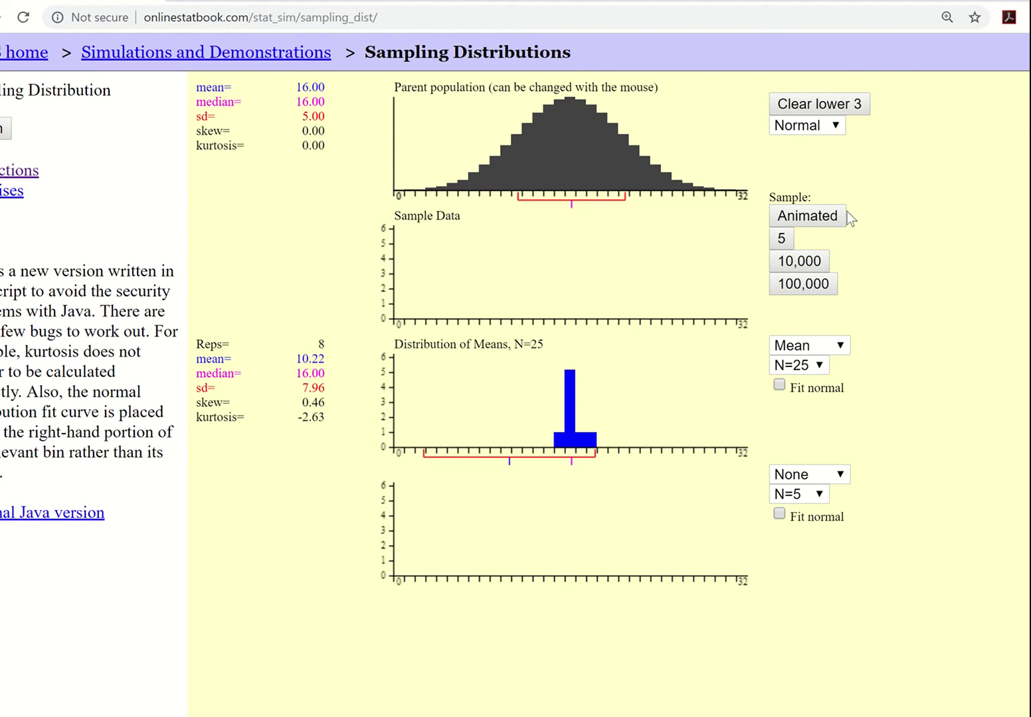
{"action": "left_click", "coordinate": [809, 264]}
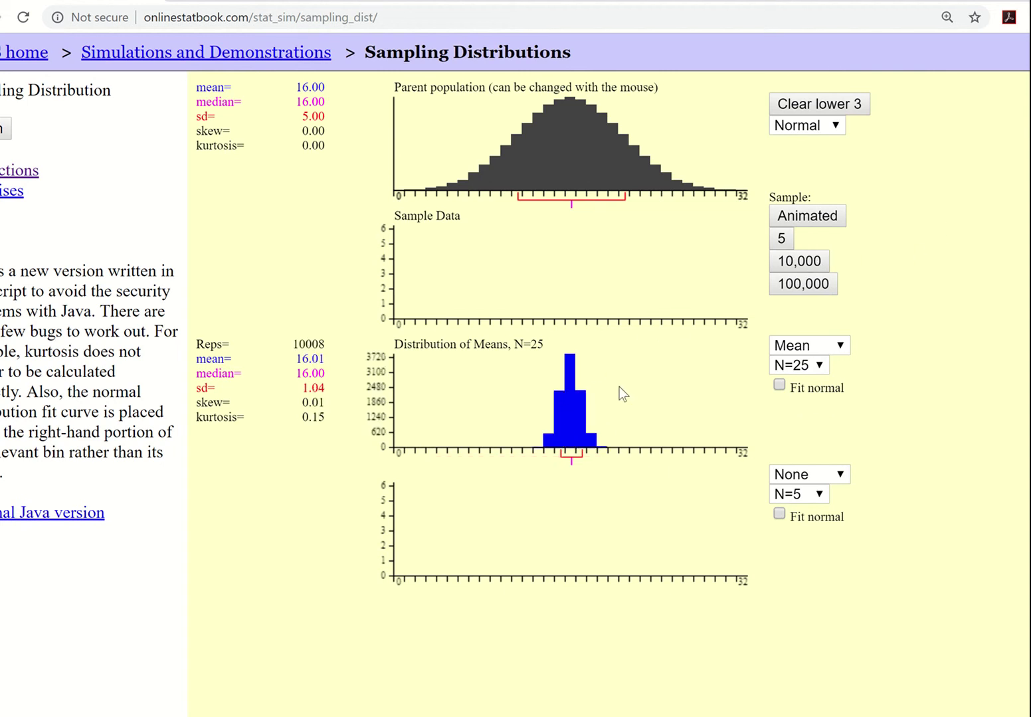
{"action": "left_click", "coordinate": [812, 285]}
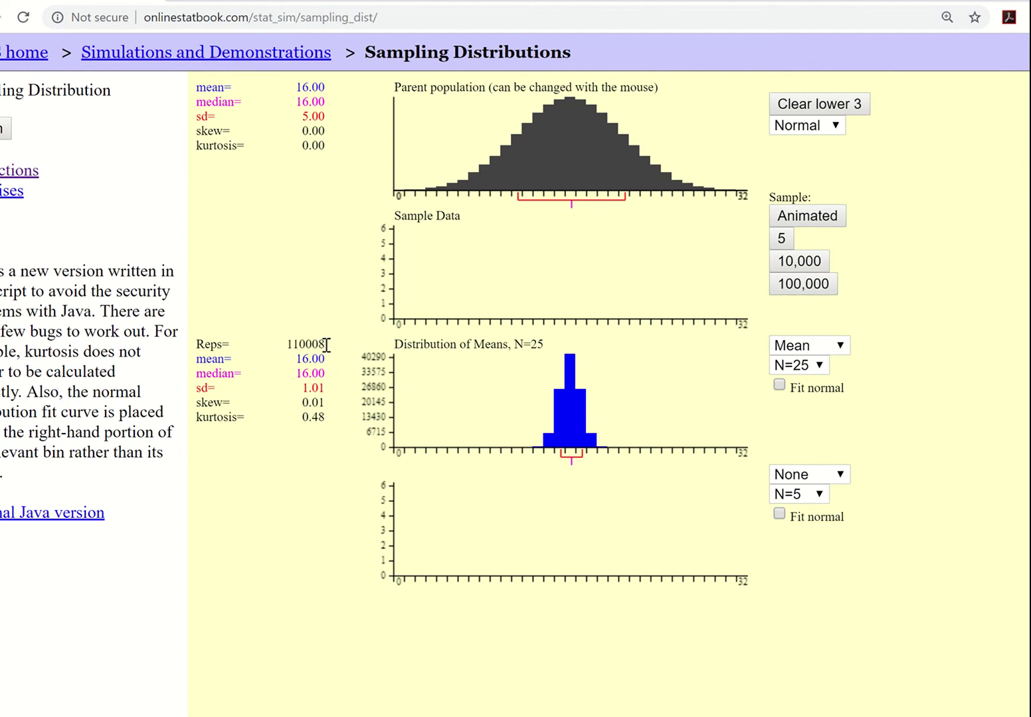
Step: Examine the repetition count of the sample means and compare their mean with the parent population's mean
{"action": "left_click_drag", "start_coordinate": [324, 343], "coordinate": [289, 342]}
{"action": "left_click_drag", "start_coordinate": [295, 87], "coordinate": [324, 86]}
{"action": "left_click_drag", "start_coordinate": [297, 358], "coordinate": [325, 360]}
{"action": "left_click", "coordinate": [323, 100]}
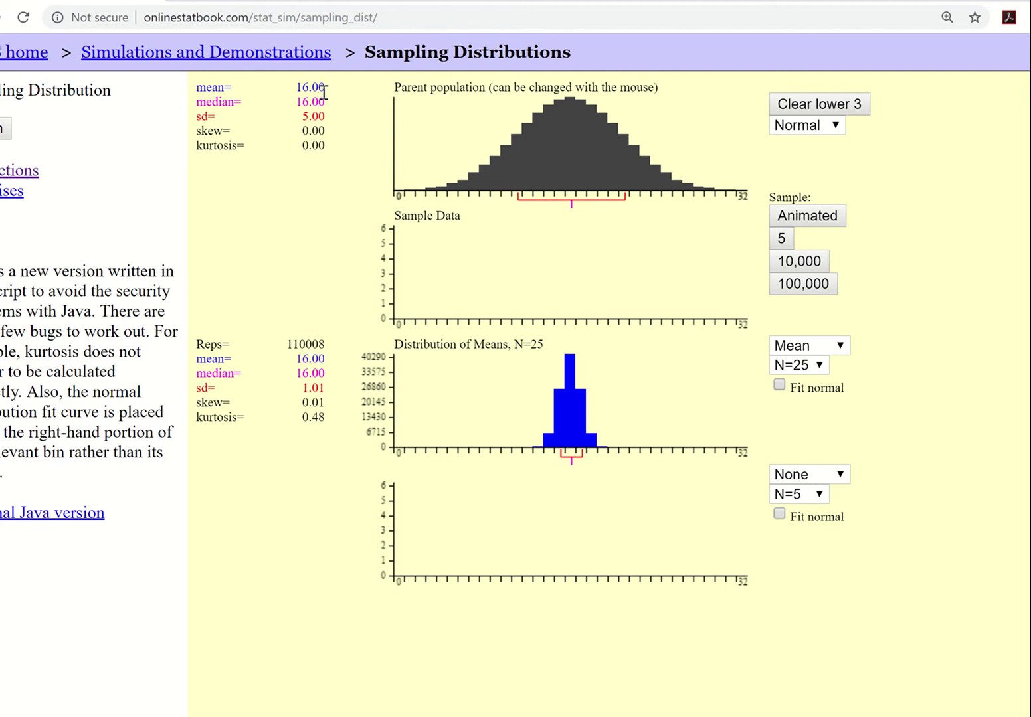